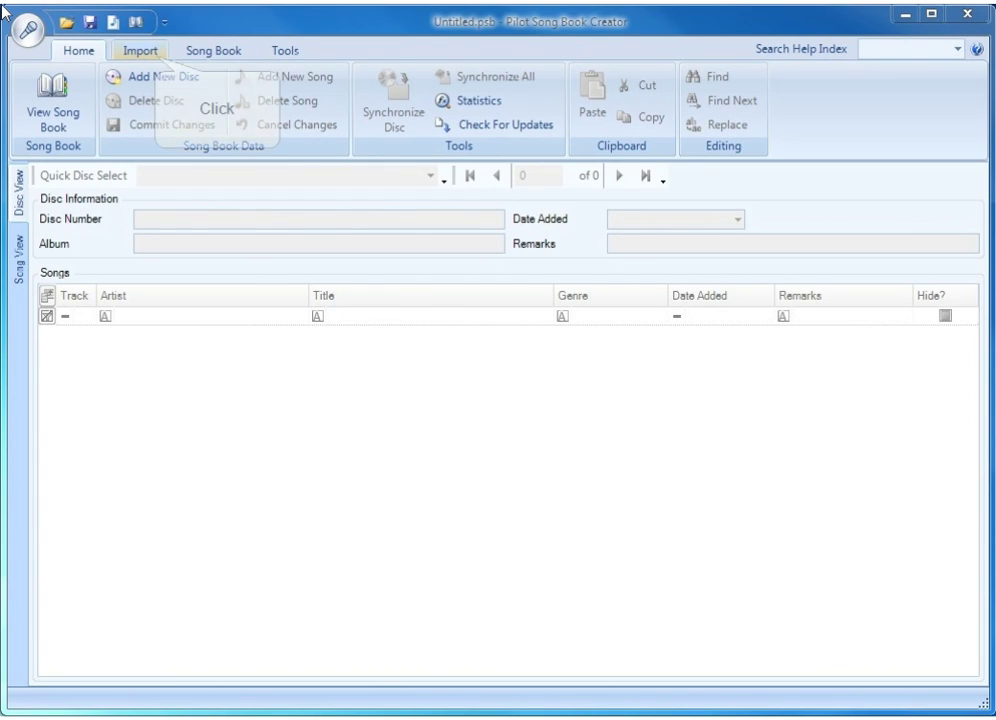
- Import song data from files and folders, using the Karaoke folder inside the Public Music library as the root folder
left_click(152, 54)
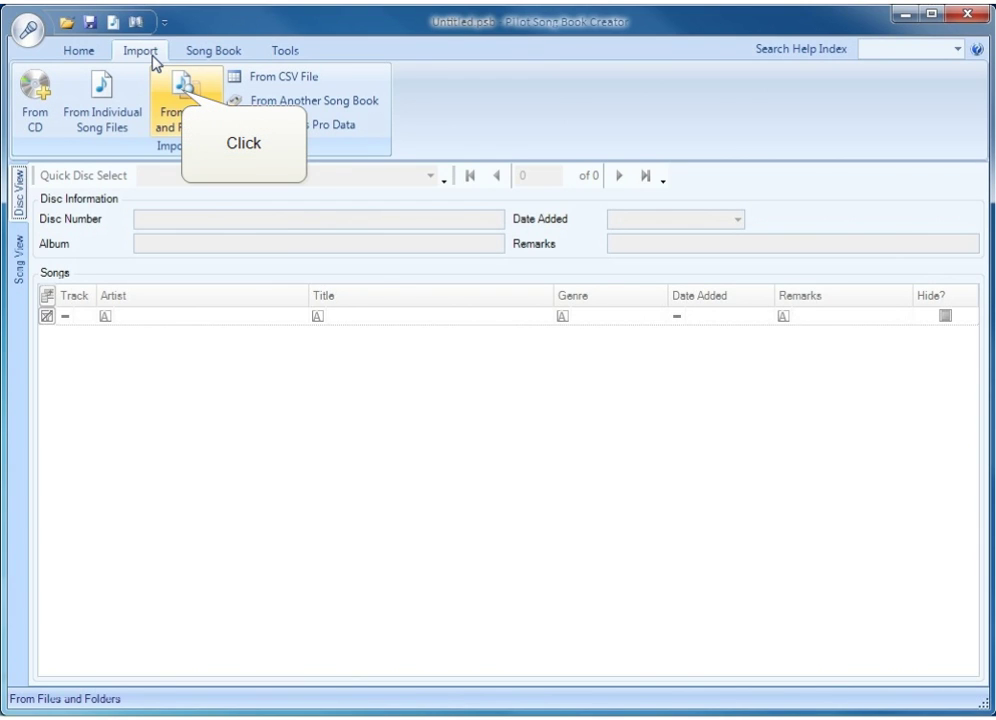
left_click(182, 96)
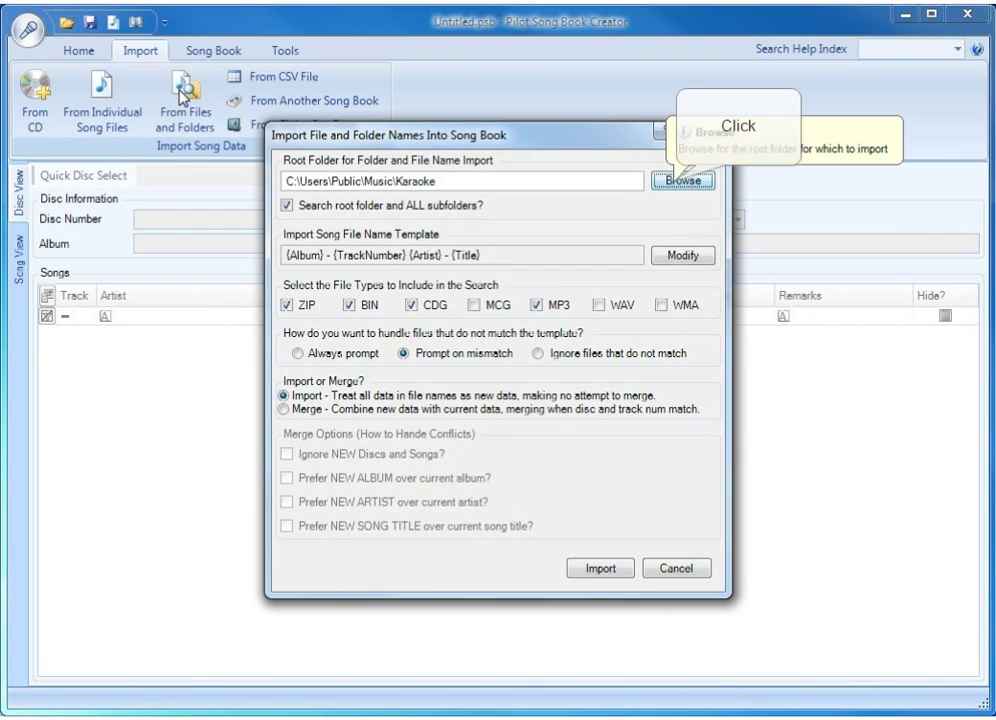
left_click(677, 186)
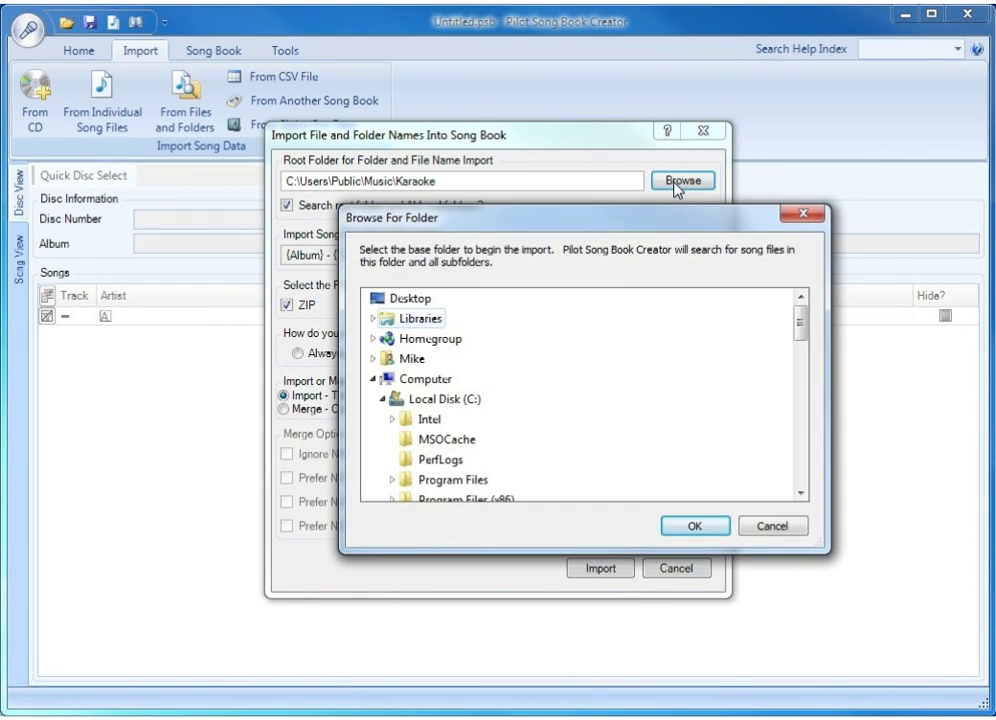
double_click(430, 319)
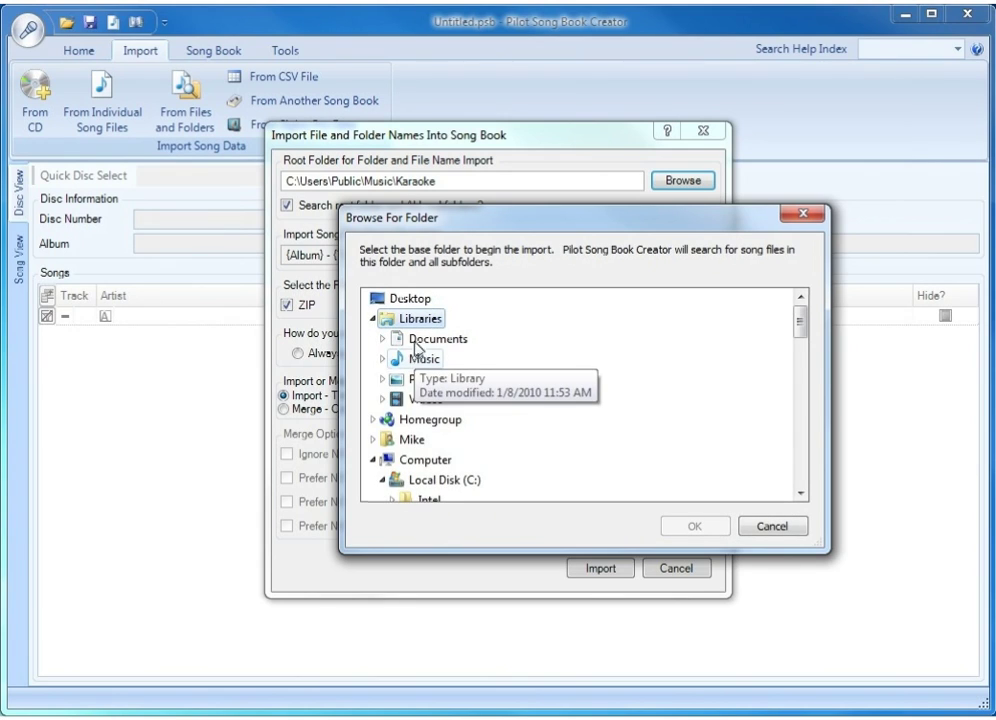
double_click(422, 358)
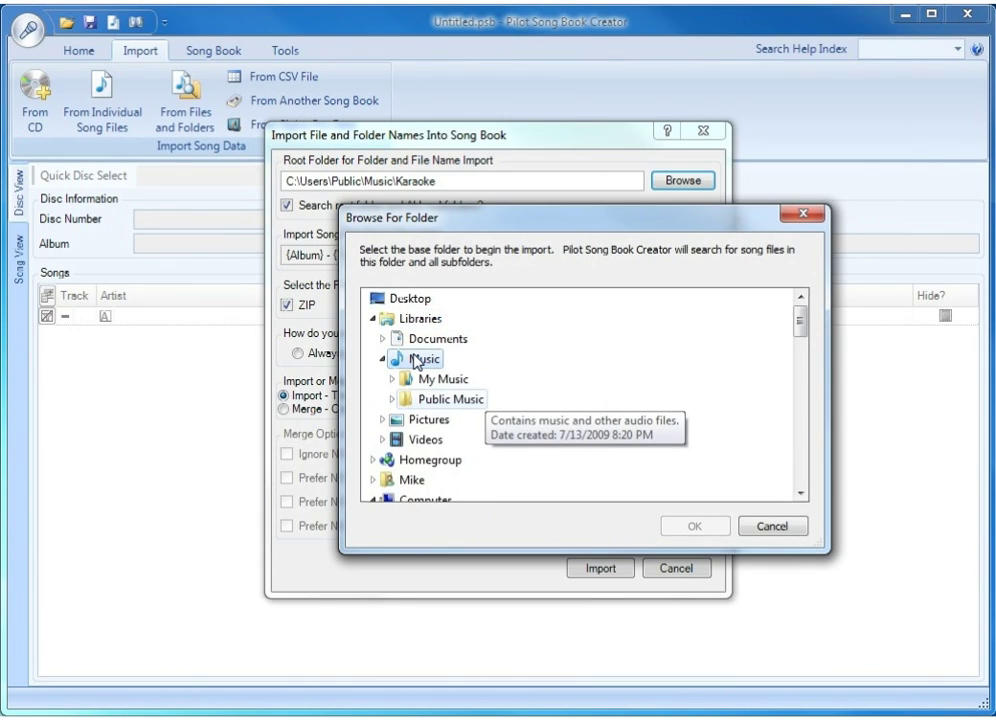
double_click(450, 399)
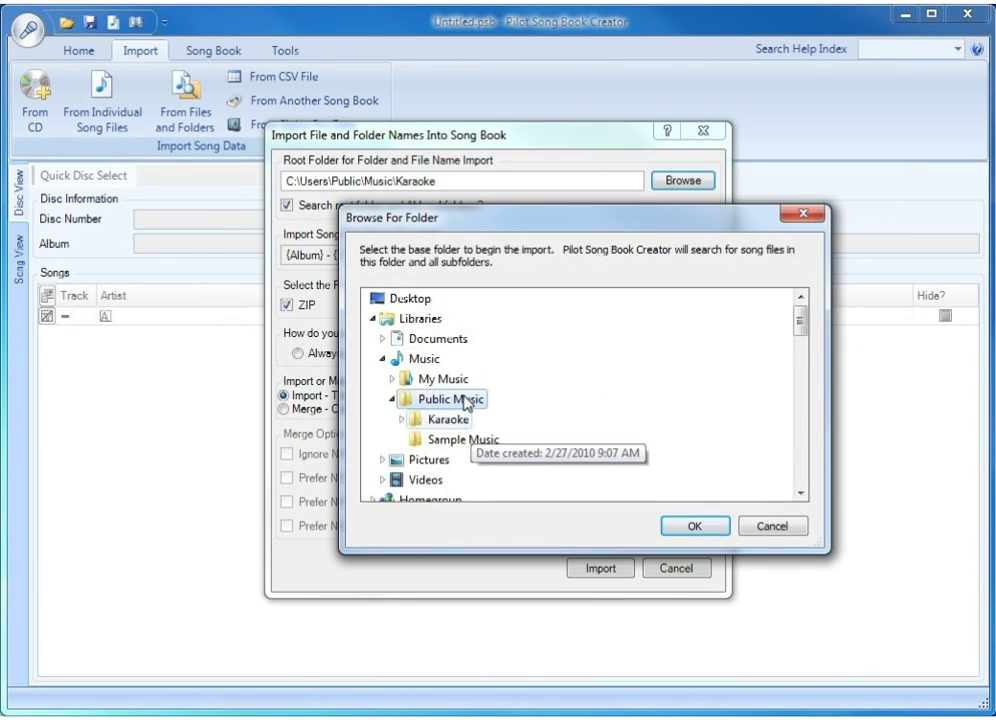
double_click(462, 420)
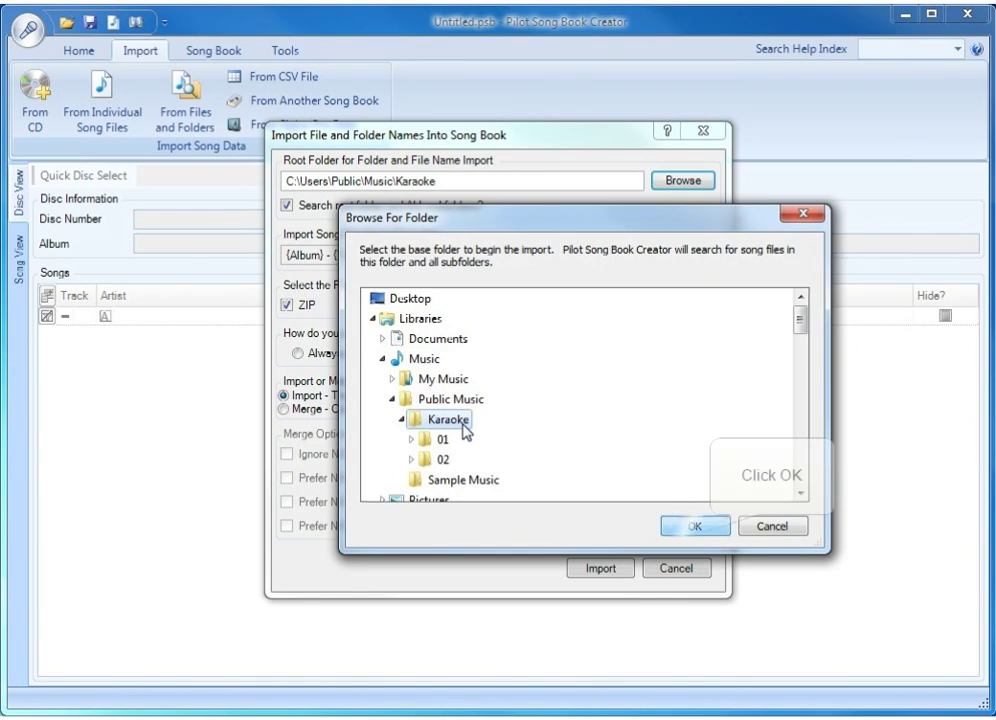
left_click(705, 529)
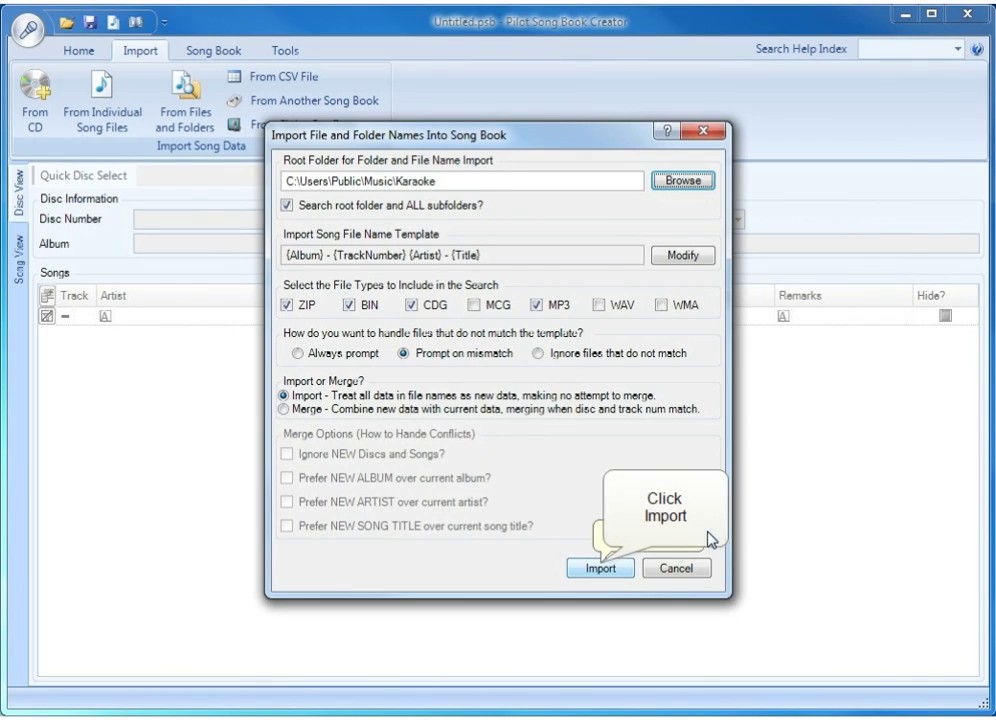
left_click(601, 568)
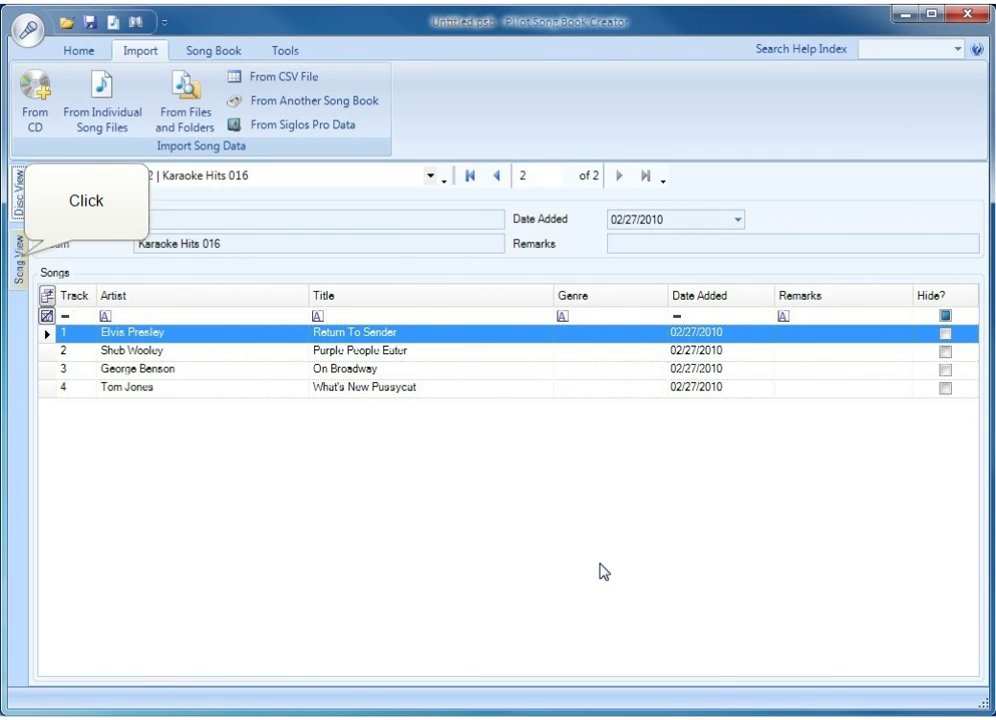
- In the song-by-song listing, switch the artist names to last-name-first order for every song except the My Fair Lady one
left_click(20, 262)
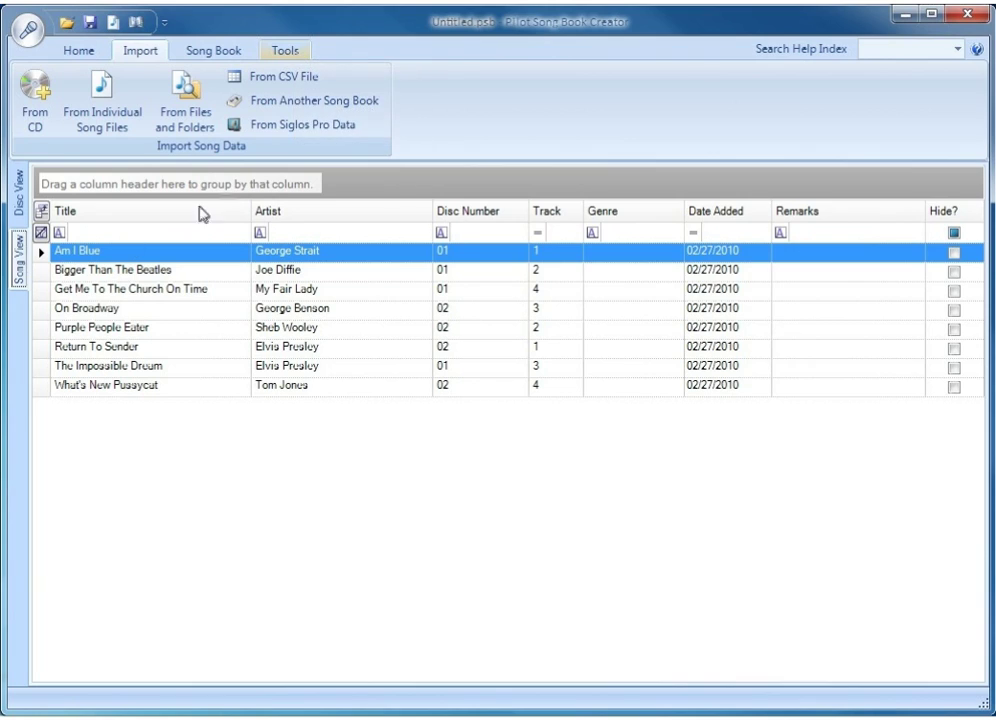
left_click(288, 52)
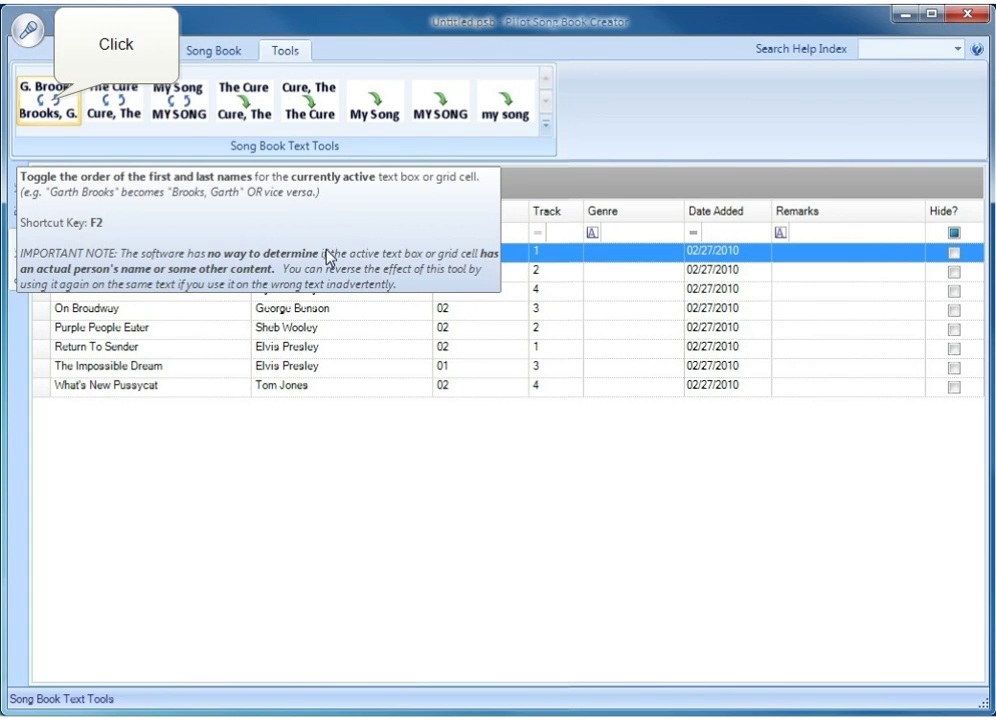
left_click(54, 110)
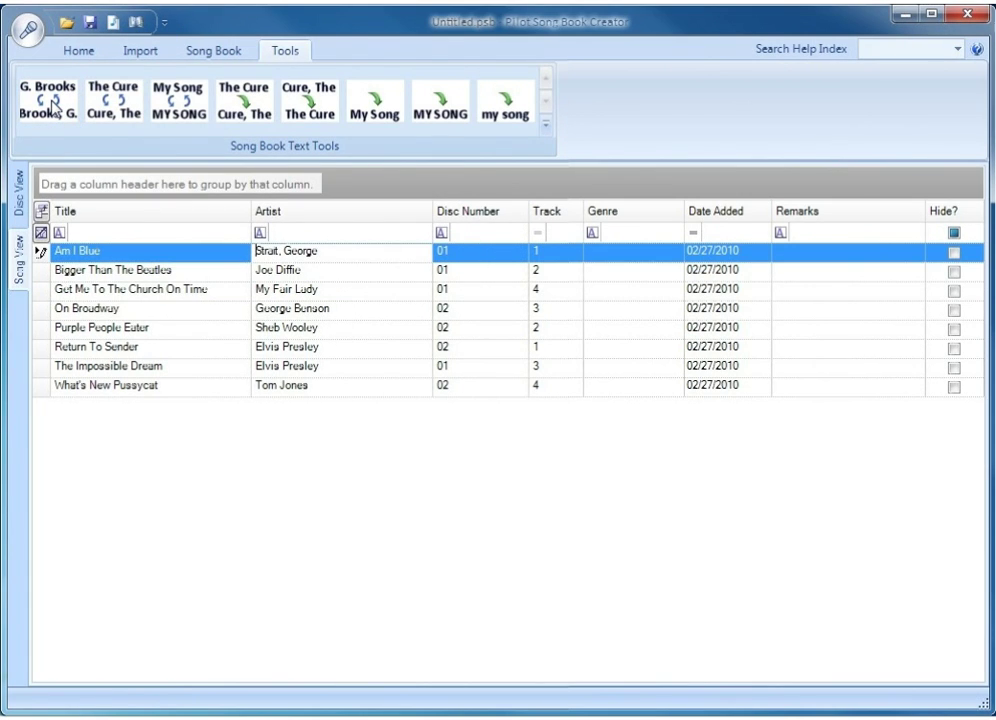
left_click(330, 278)
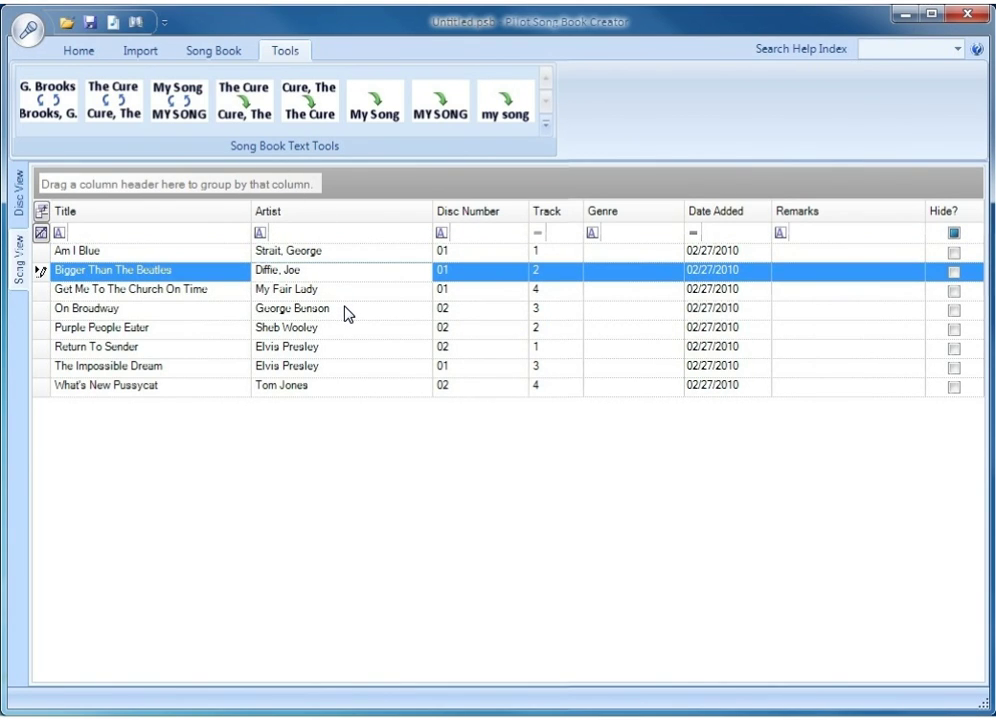
left_click(345, 312)
left_click(336, 329)
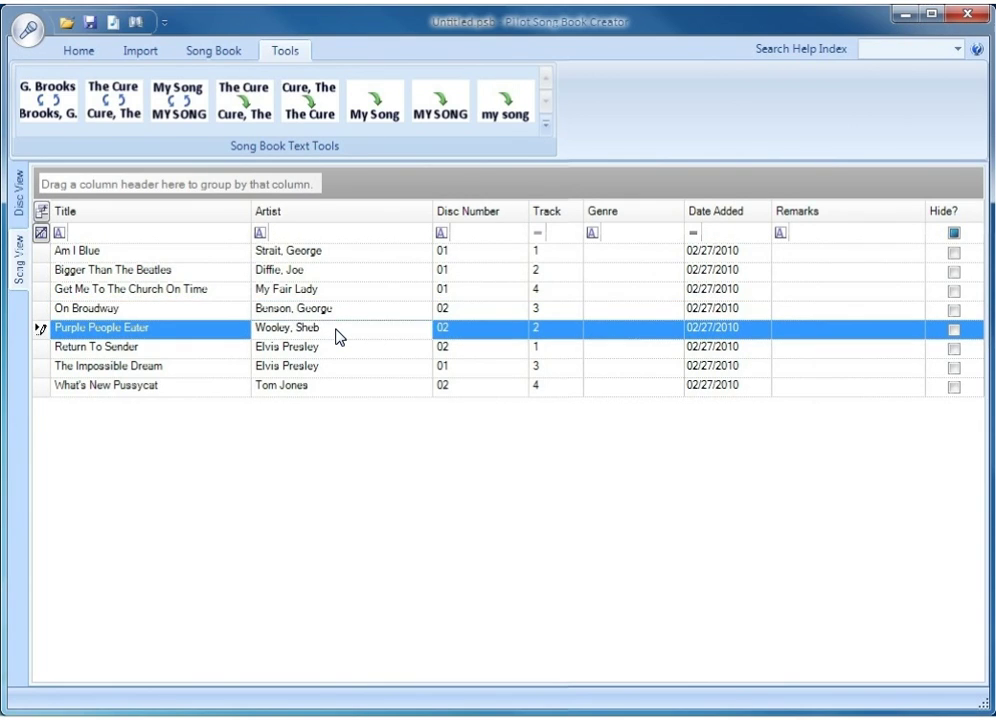
left_click(332, 347)
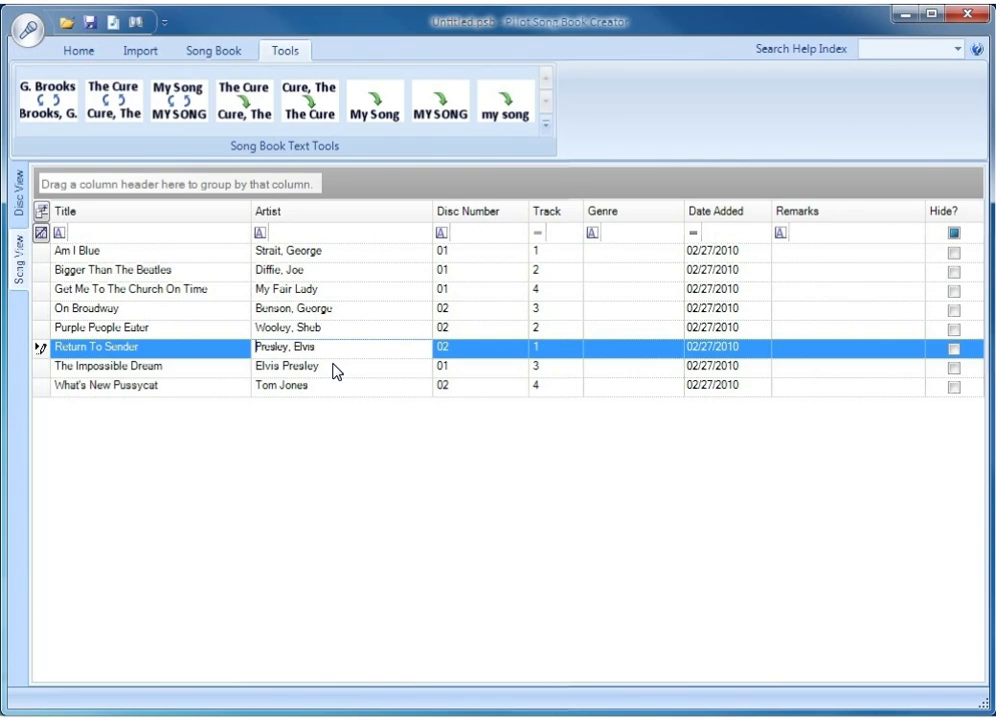
left_click(333, 367)
left_click(334, 394)
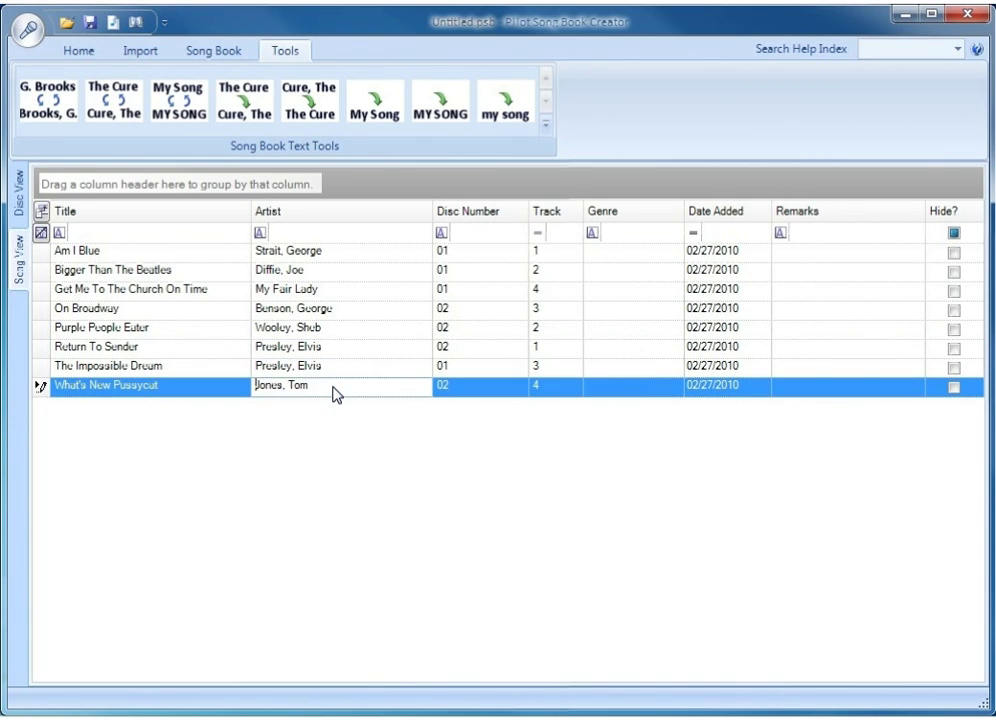
left_click(343, 349)
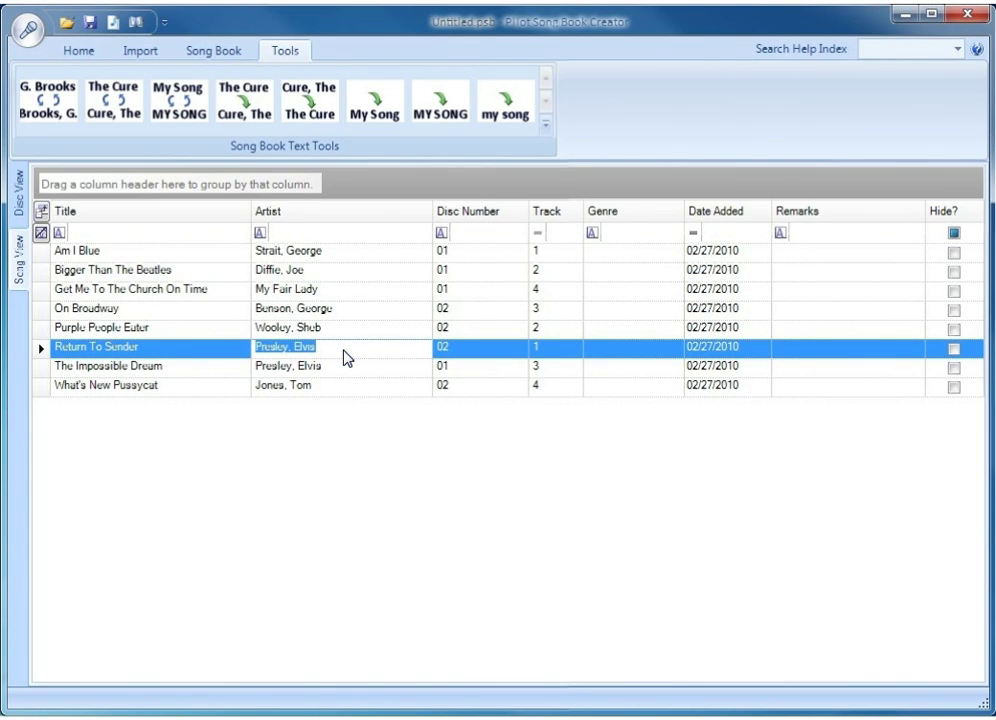
- Move English articles such as "The" to the end of all song titles and artists in the database
left_click(196, 376)
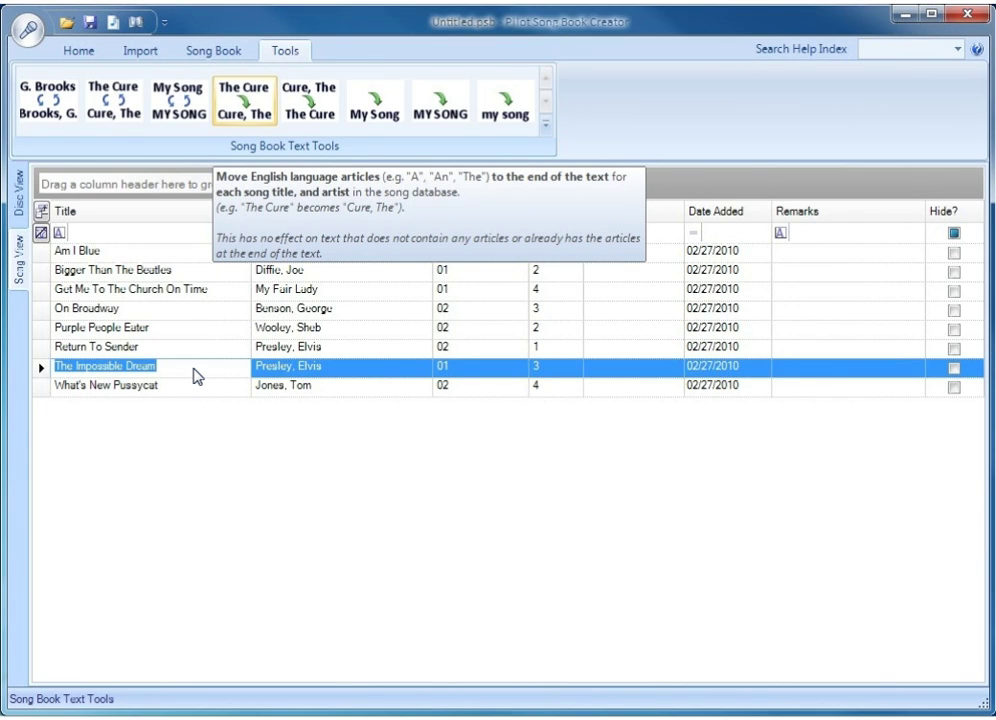
left_click(245, 104)
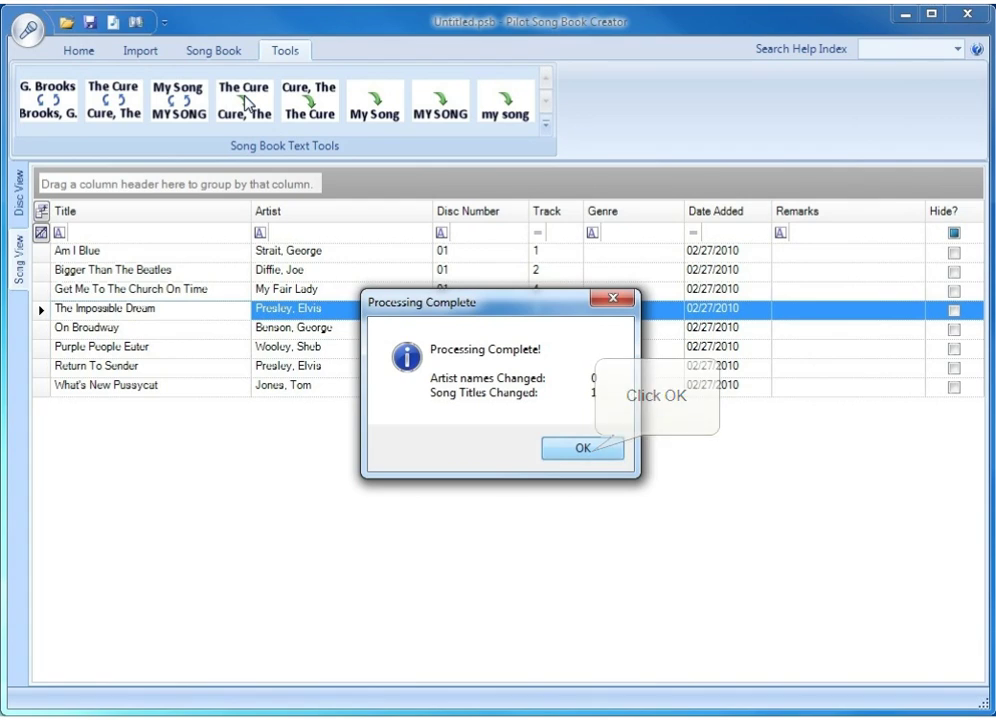
left_click(588, 451)
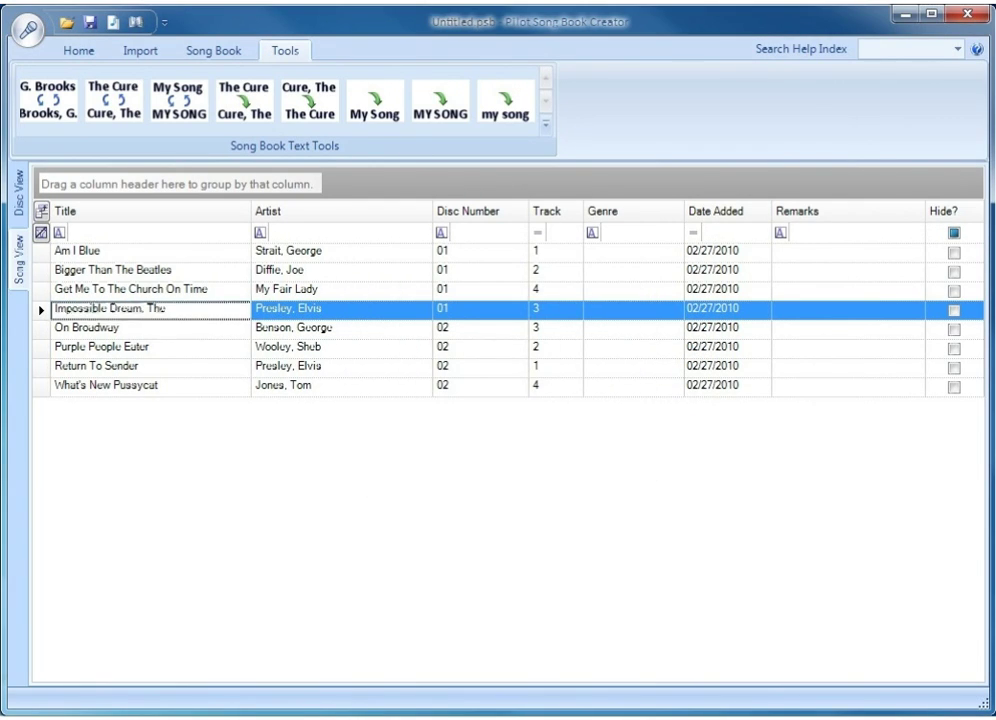
key("F2")
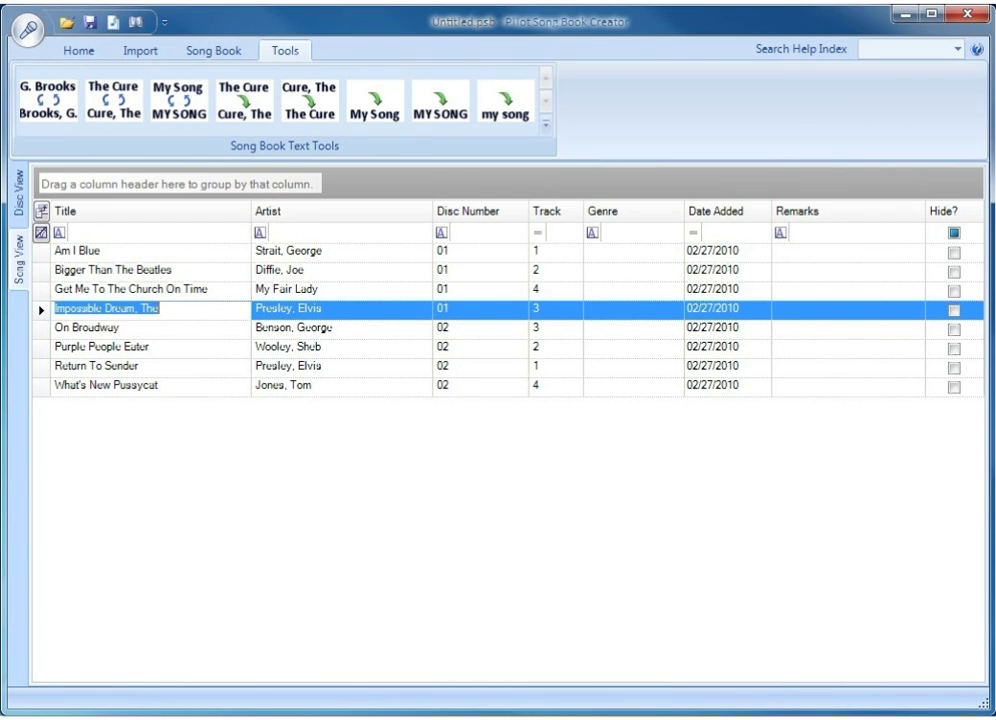
- Convert every song title and artist in the database to title case
left_click(188, 289)
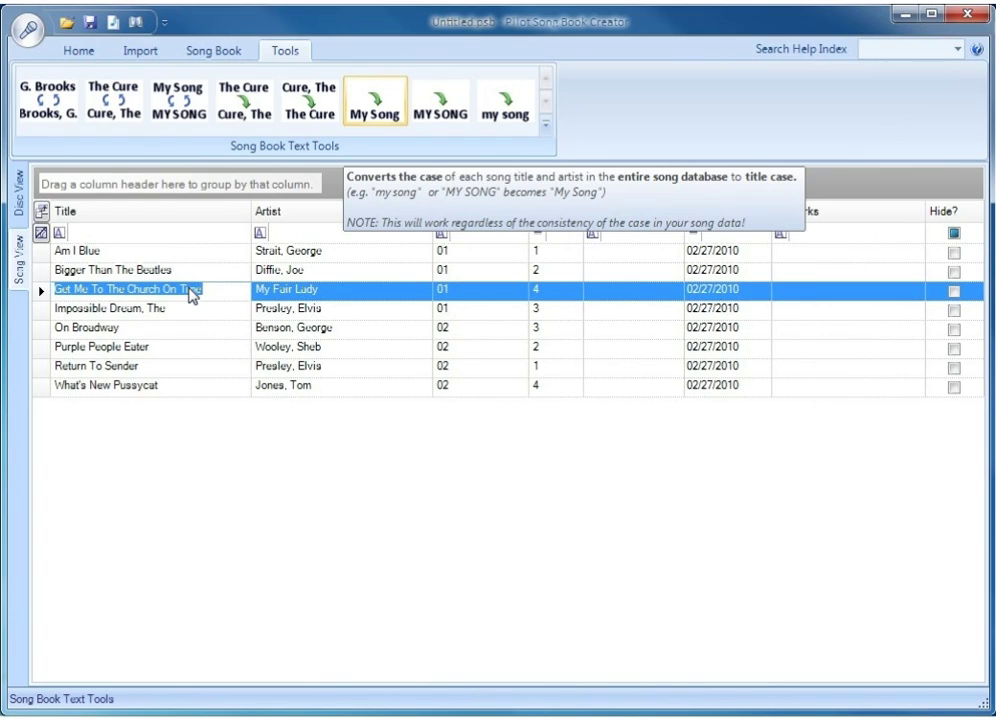
left_click(392, 116)
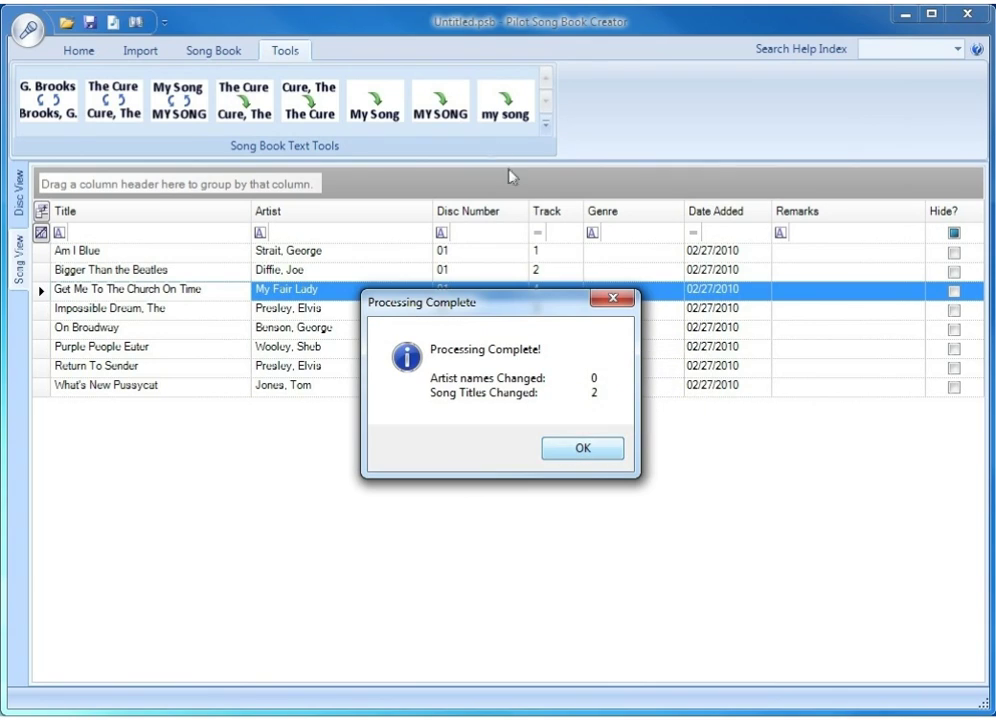
left_click(583, 444)
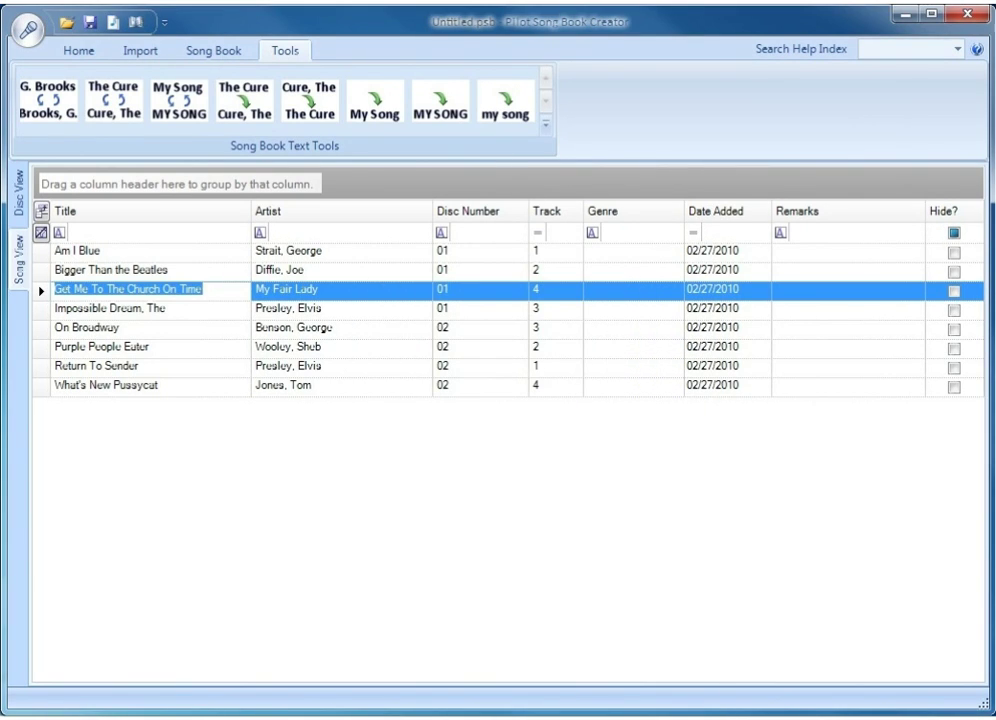
left_click(183, 272)
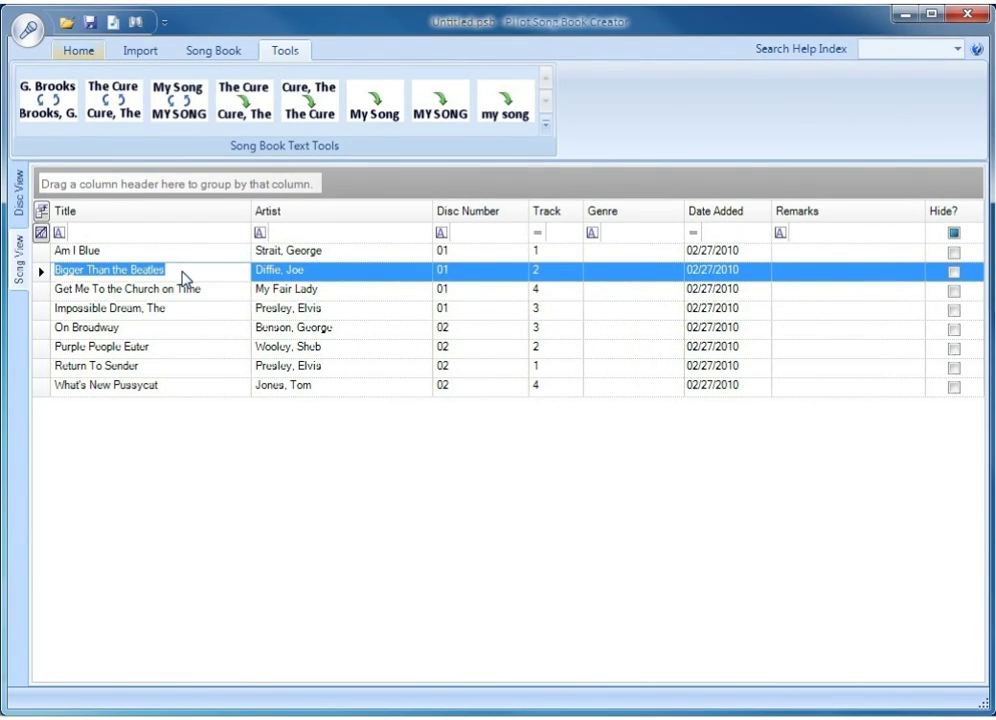
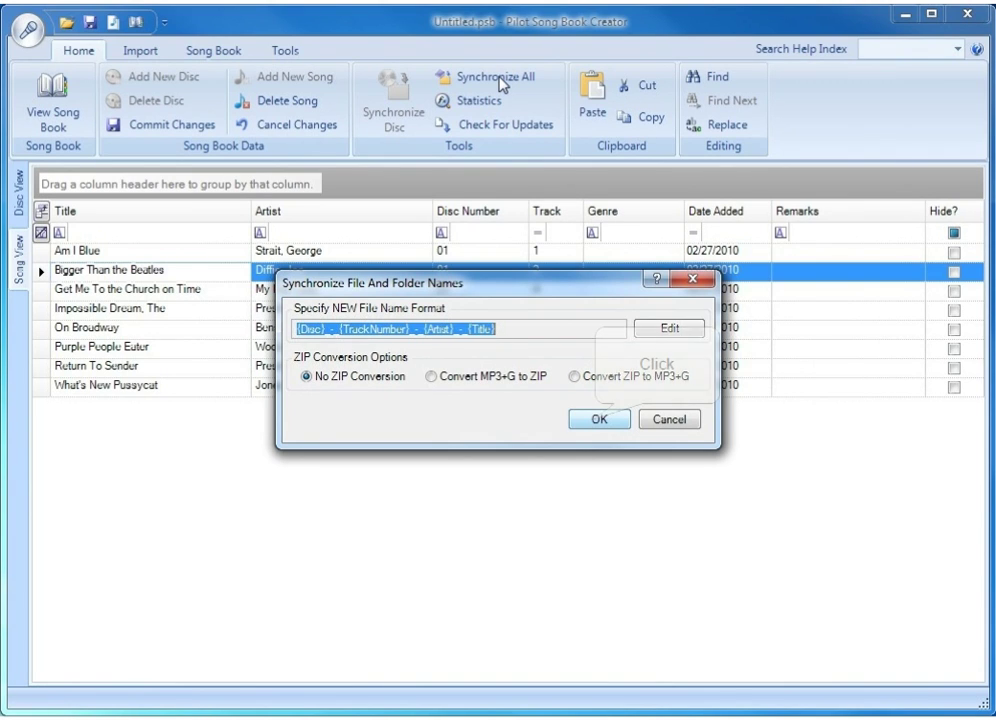
- Synchronize all song file names to the format {Disc}_-_{TrackNumber}_-_{Artist}_-_{Title} with no ZIP conversion, and close the report
left_click(597, 420)
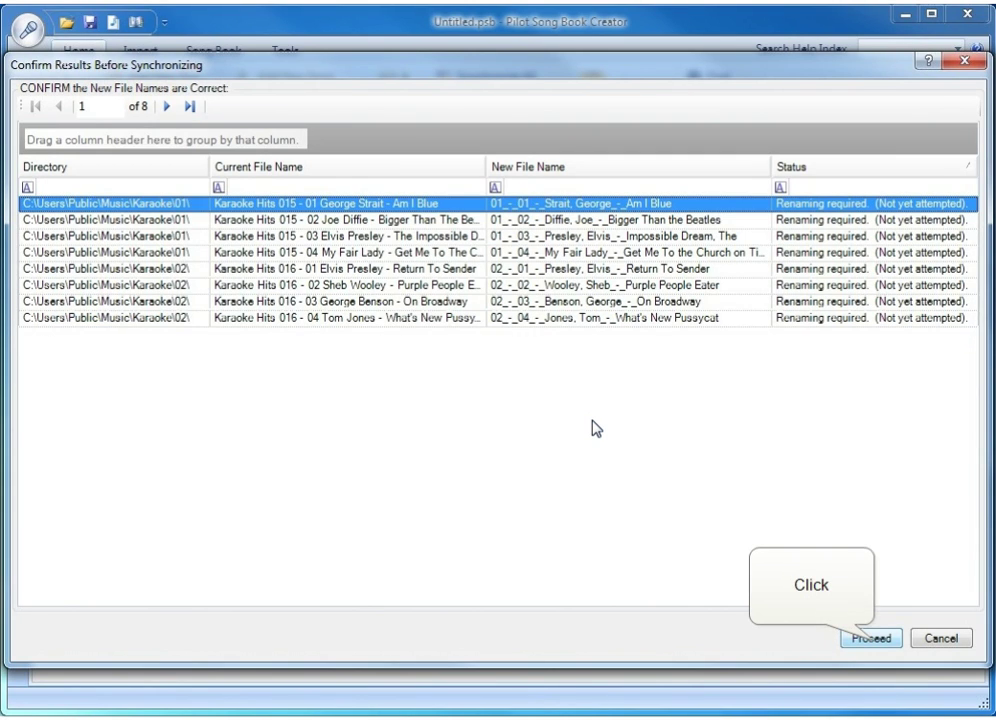
left_click(871, 638)
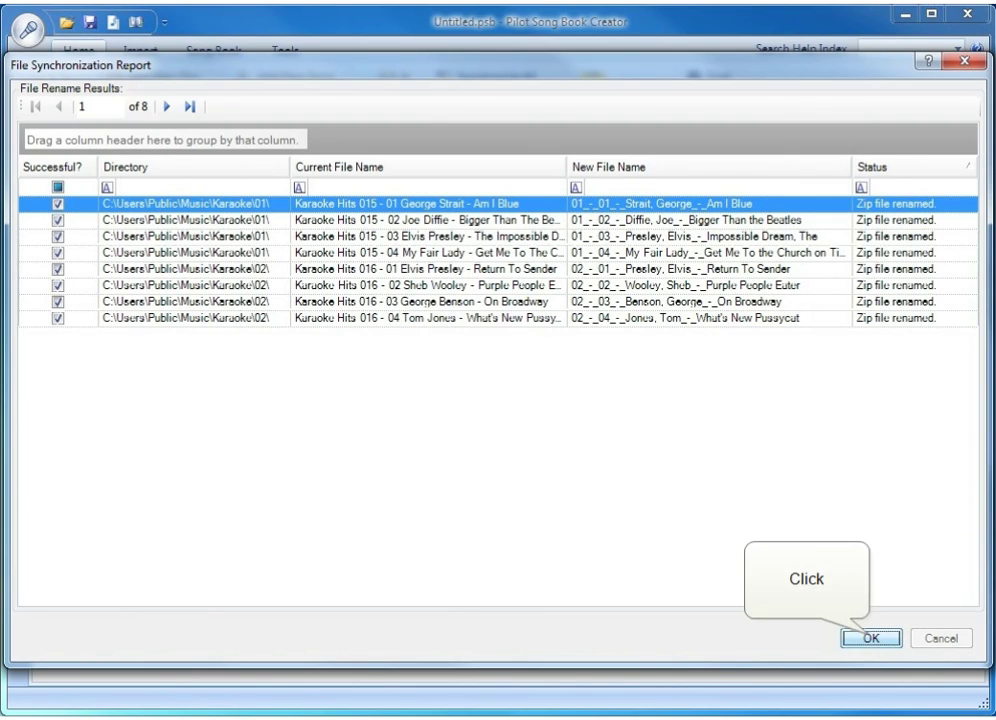
left_click(872, 638)
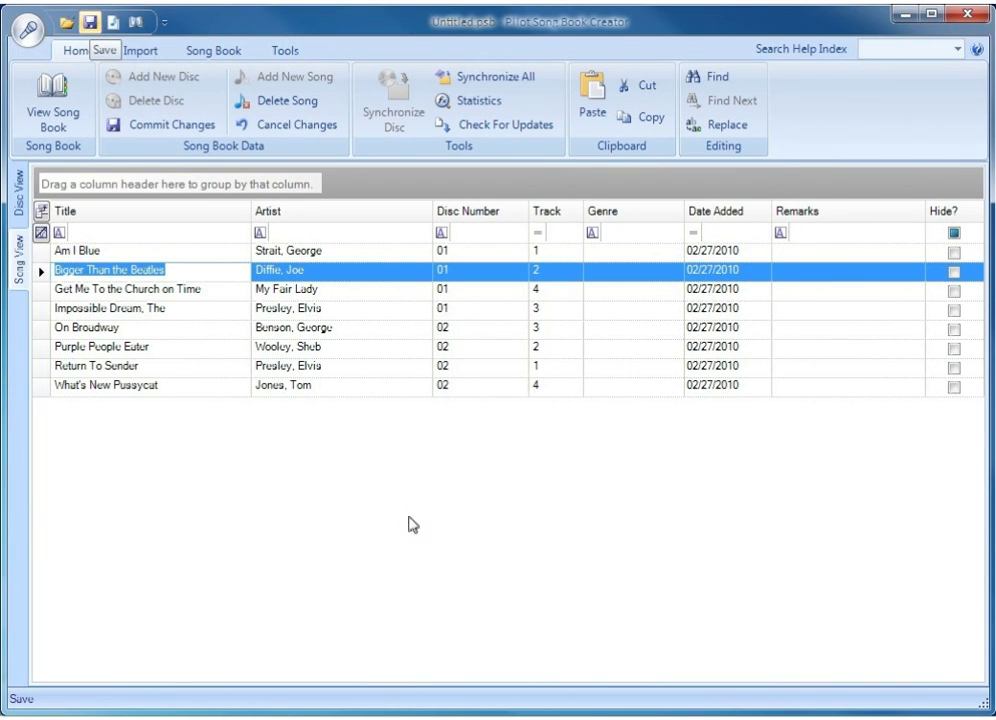
- Save the song book as test.psb in the Documents library, replacing the existing file
left_click(90, 20)
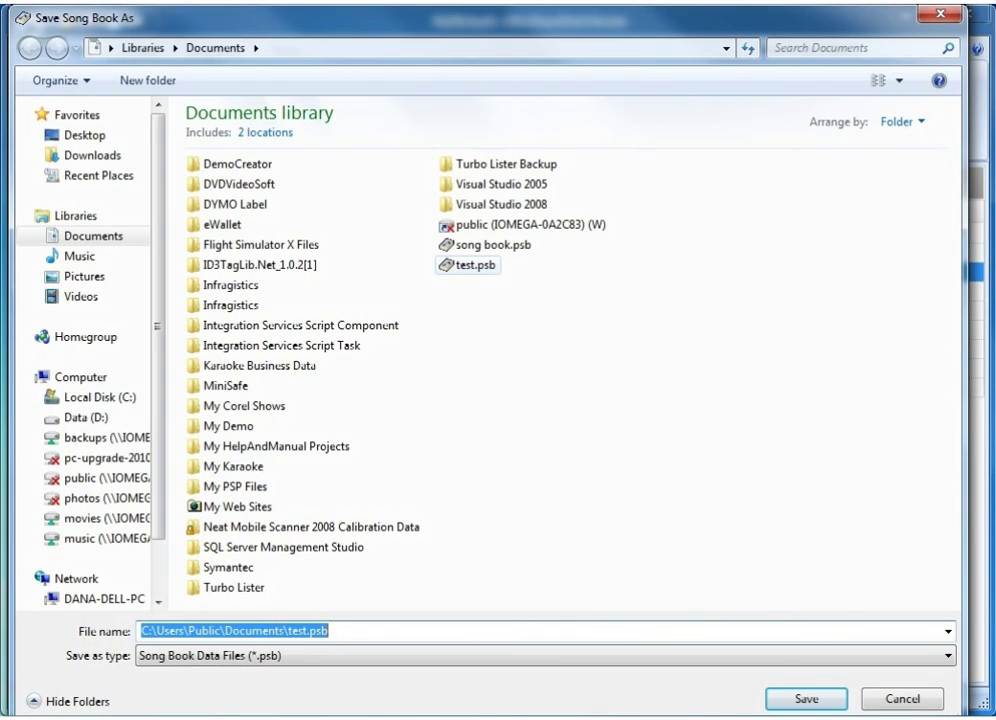
left_click(470, 265)
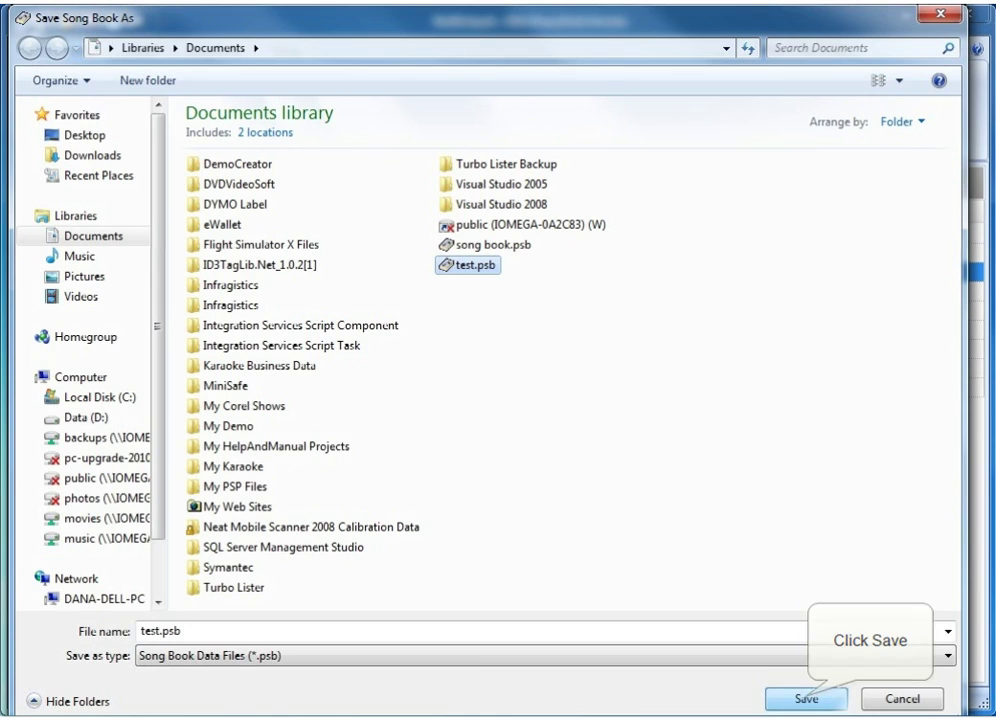
left_click(806, 699)
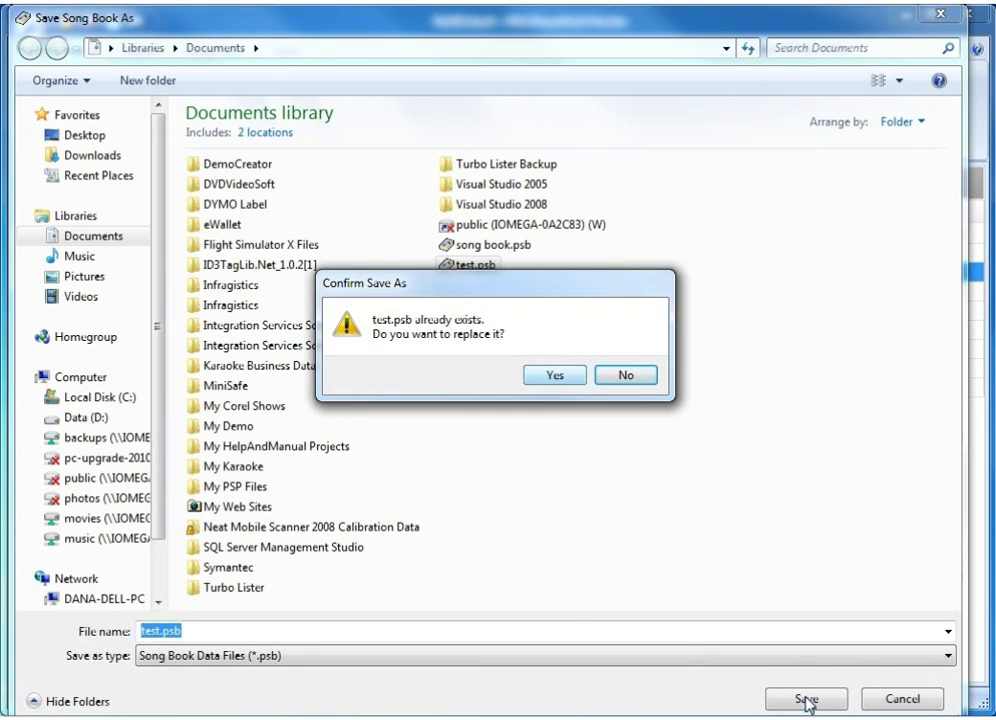
left_click(565, 380)
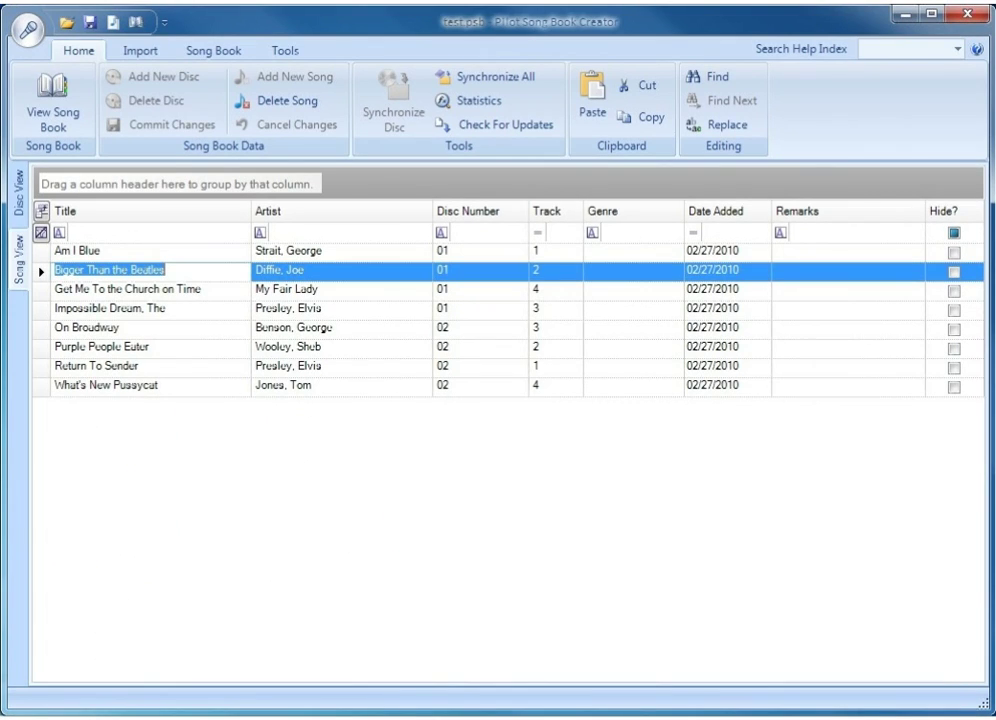